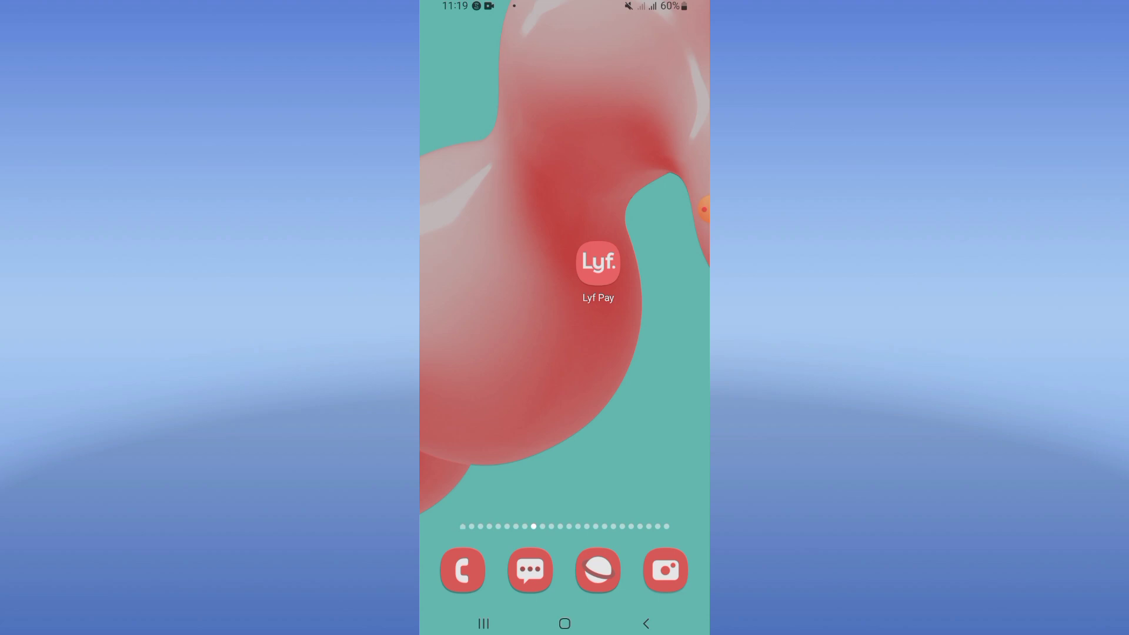
- Swipe up from the home screen to show the grid of installed apps
left_click_drag(565, 441, 564, 176)
- Open Settings > Apps and search the app list for Lyf Pay
mouse_move(692, 209)
left_mouse_down()
mouse_move(668, 284)
mouse_move(491, 351)
mouse_move(581, 347)
mouse_move(471, 374)
left_mouse_up()
left_click(530, 351)
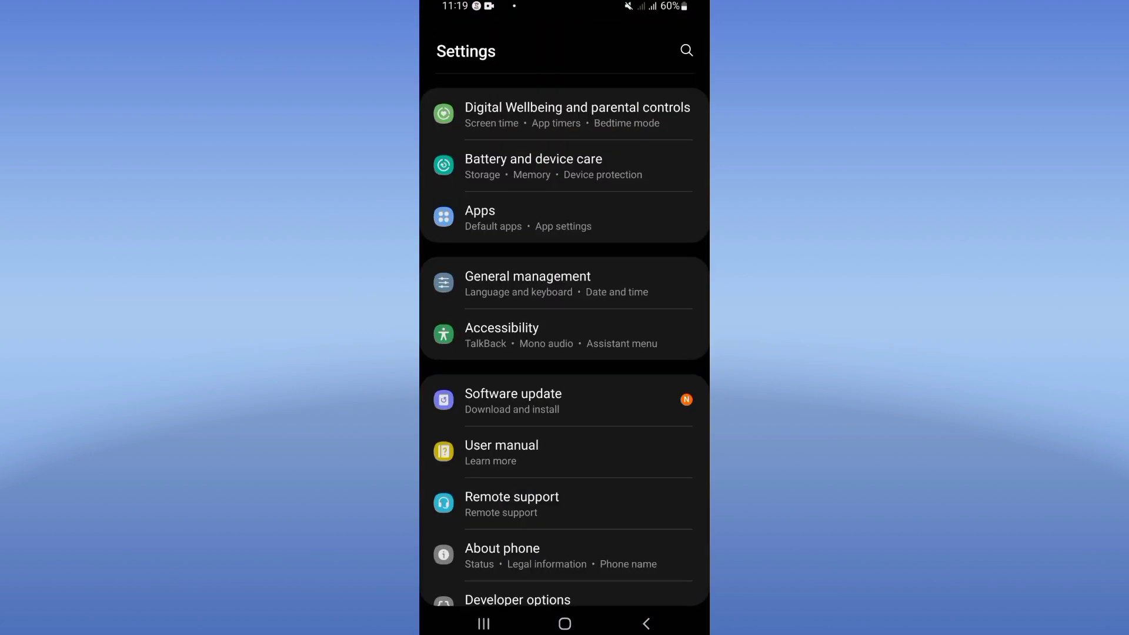
left_click(530, 217)
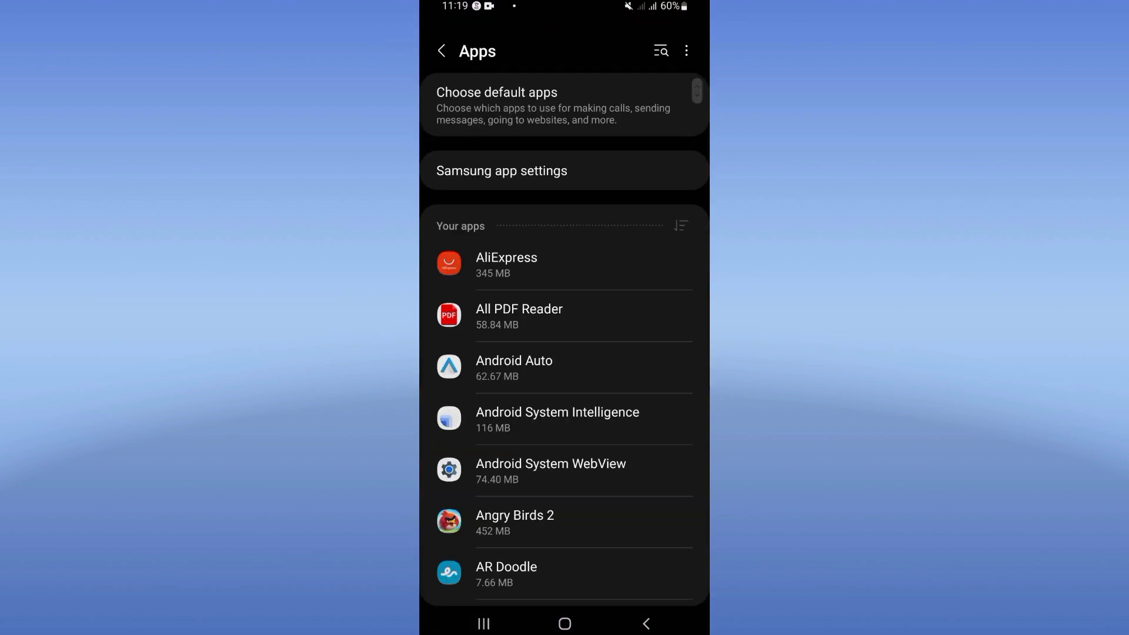
left_click(661, 51)
type("lyf")
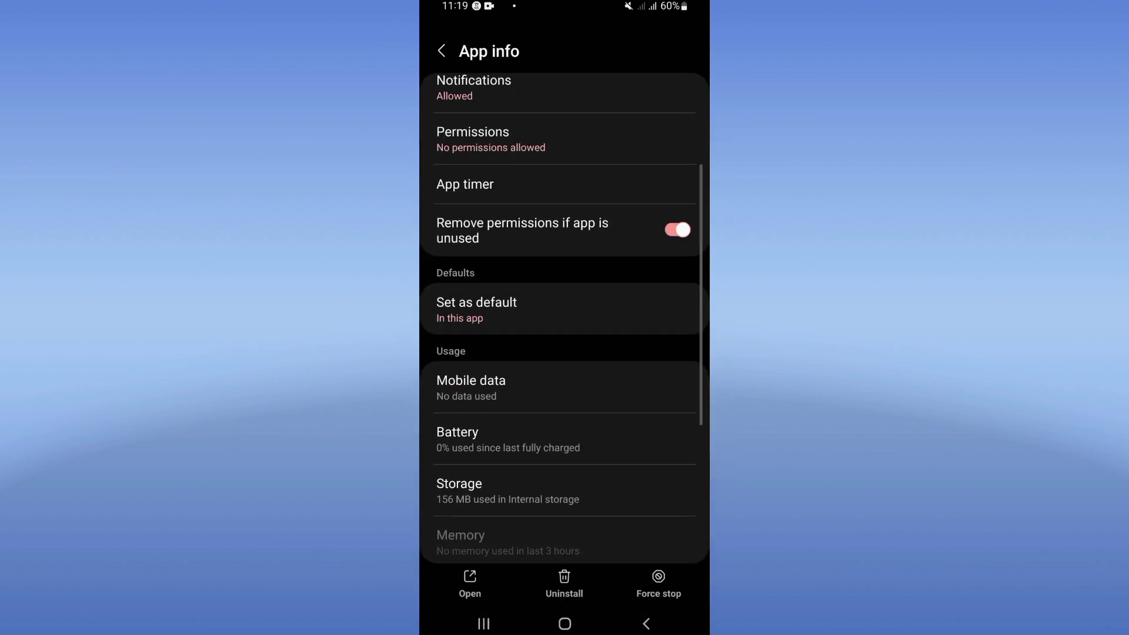
- Clear Lyf Pay's cache from its Storage page, then confirm force-stopping Lyf Pay
left_click(507, 415)
left_click(635, 585)
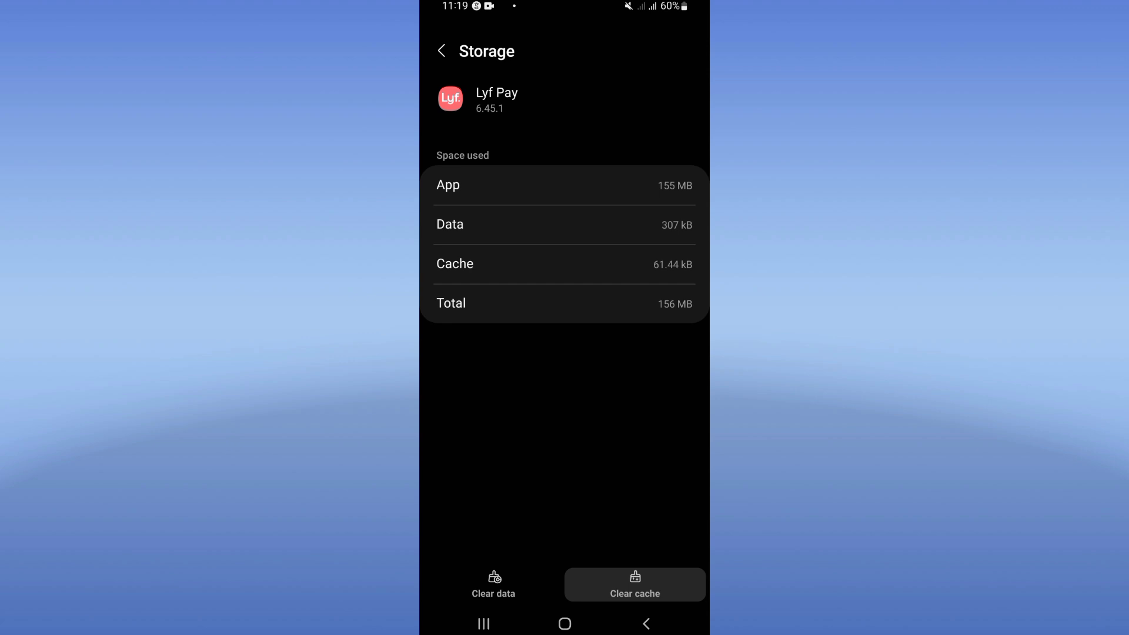
left_click(646, 624)
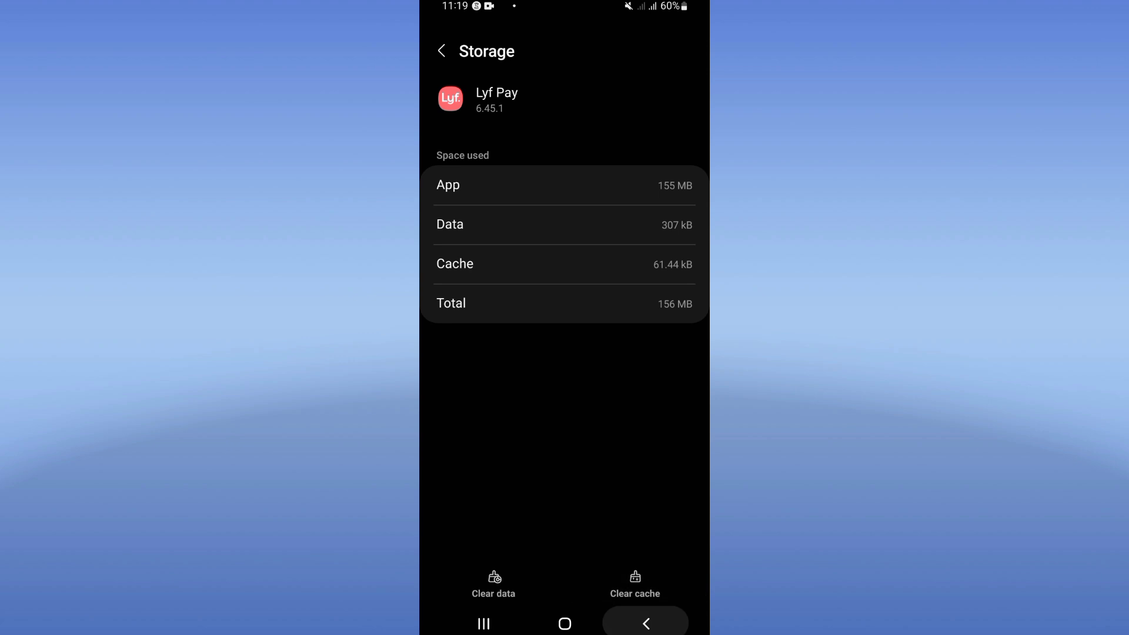
left_click(658, 584)
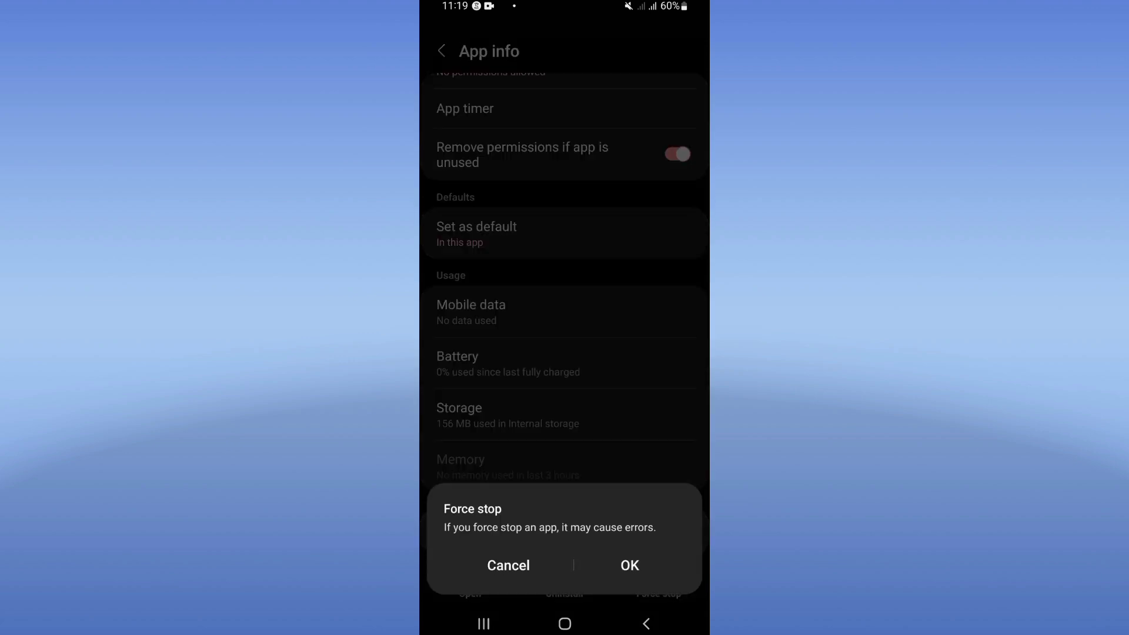
left_click(630, 565)
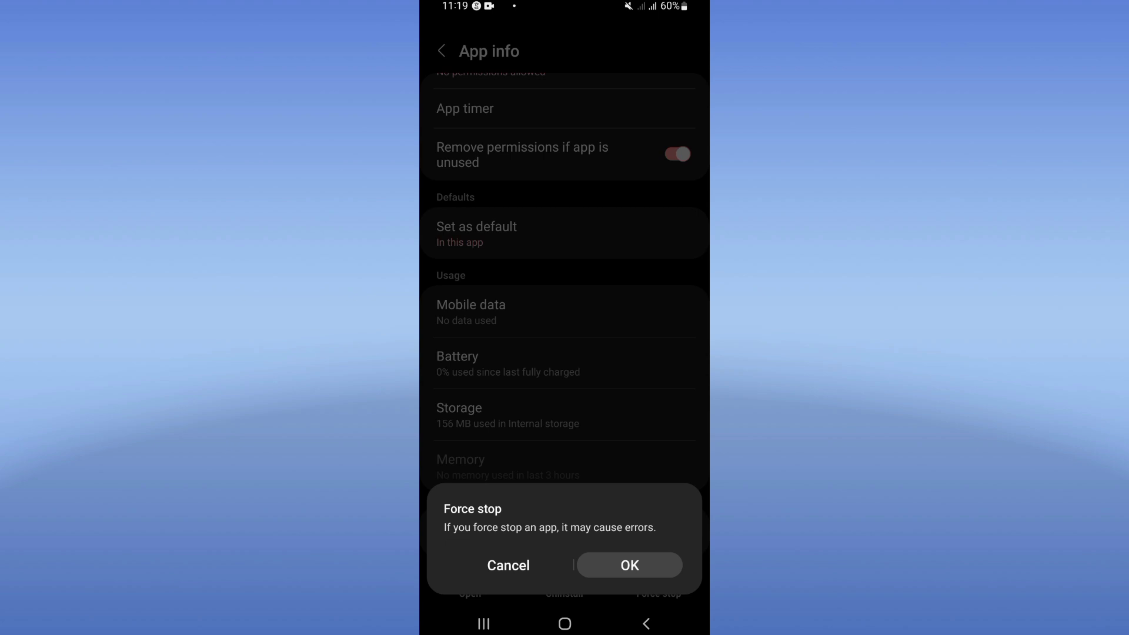
left_click(565, 624)
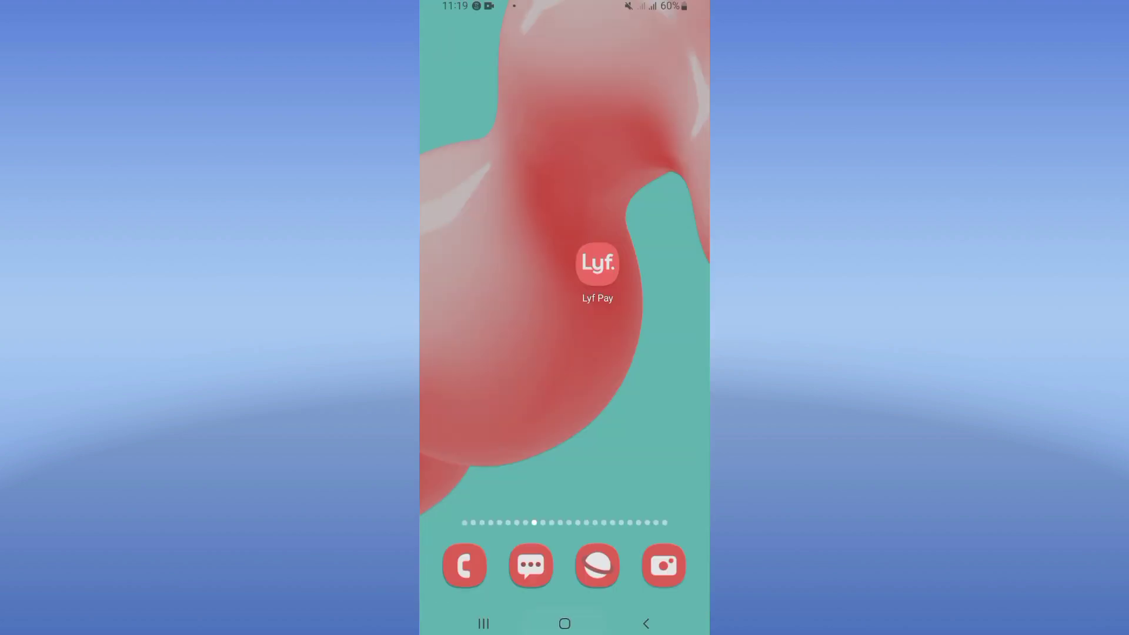
left_click_drag(531, 530, 530, 435)
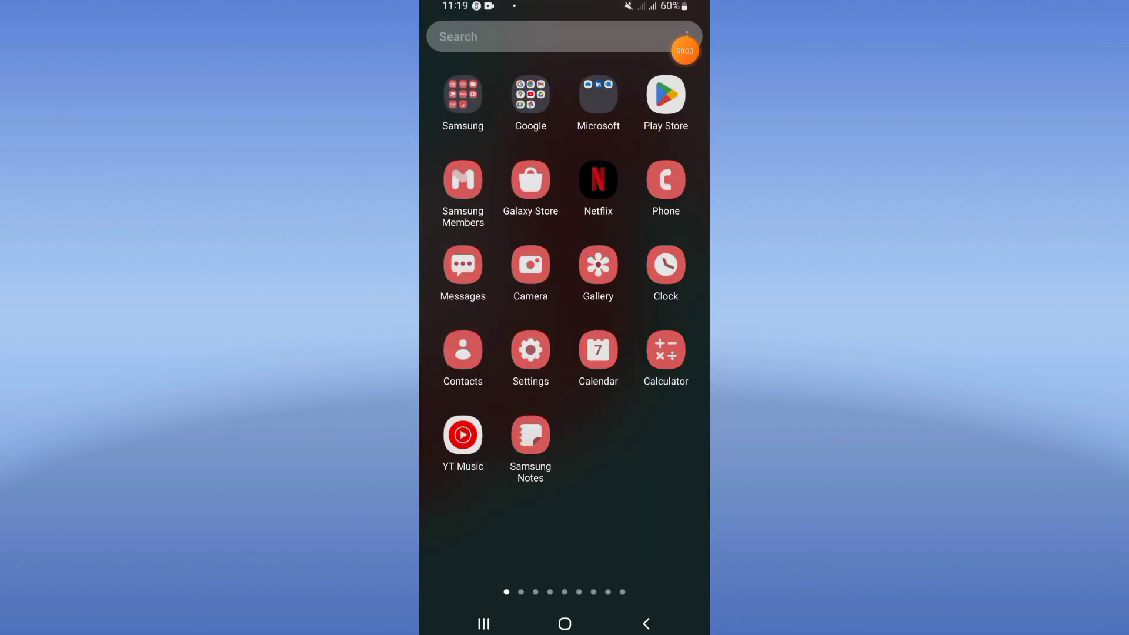
left_click_drag(686, 50, 692, 130)
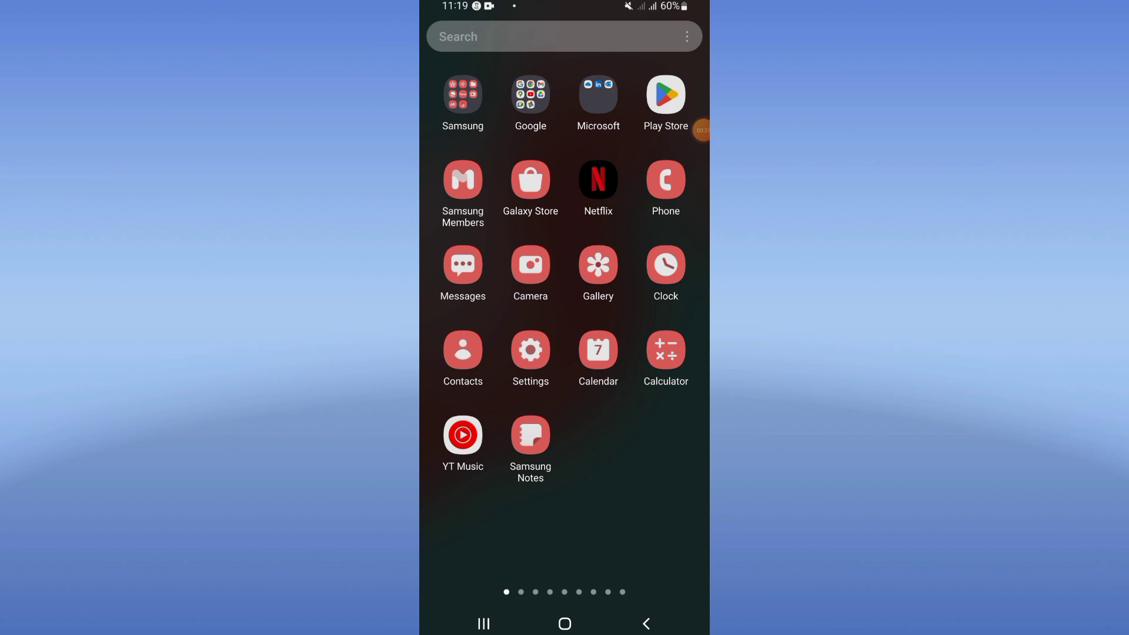
key("Escape")
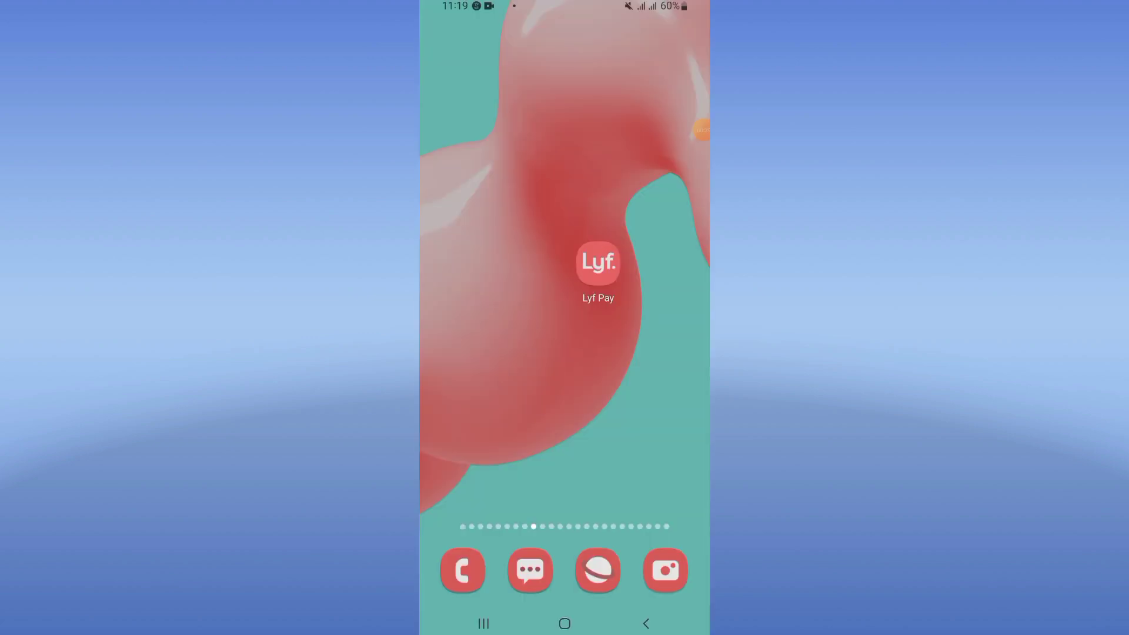
key("XF86PowerOff")
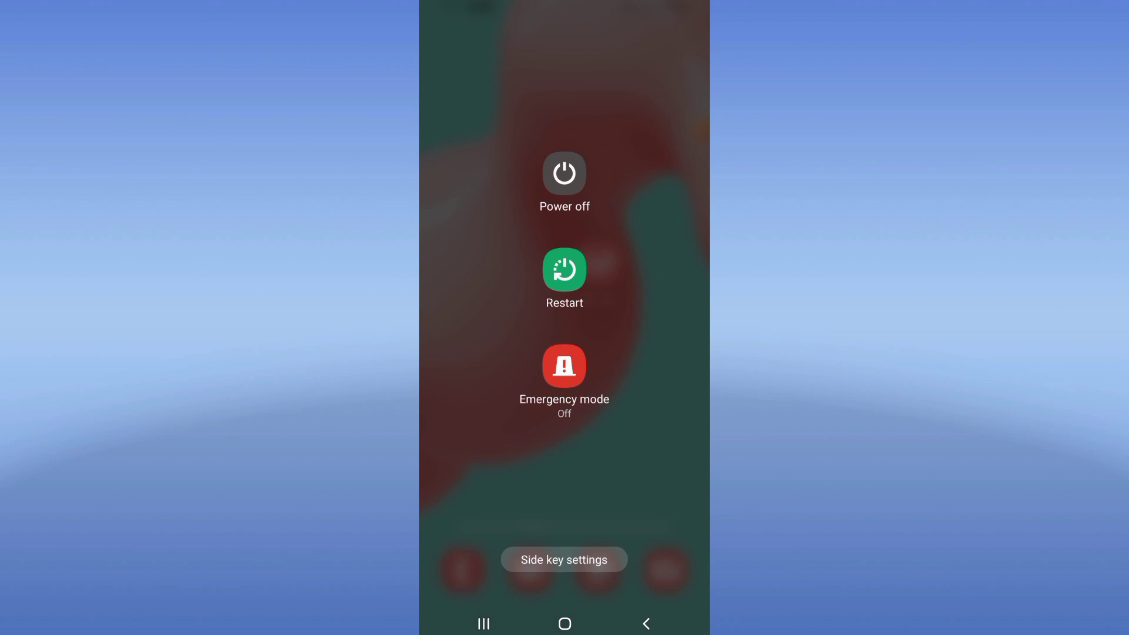
key("Escape")
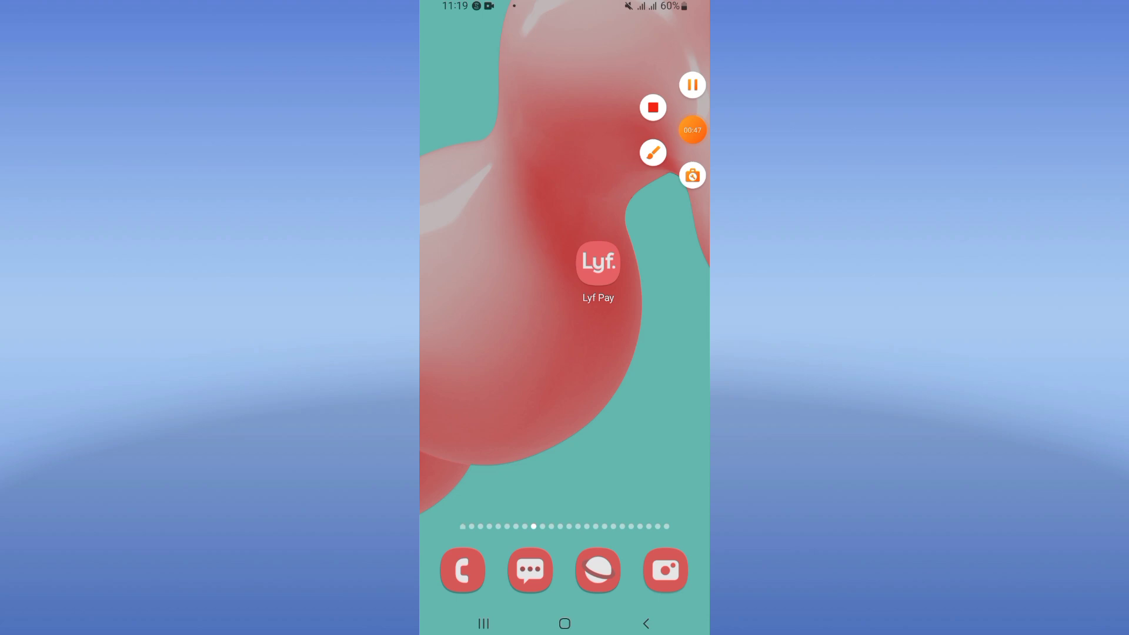